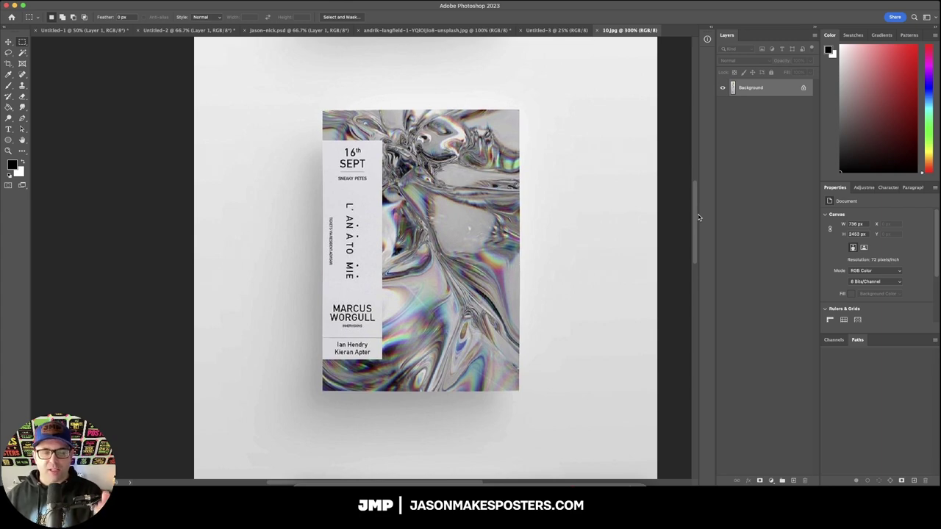
# - Make the black rectangle 6 × 16 in at X 0, then add a Lorem ipsum text object beside it
pyautogui.moveTo(697, 215); pyautogui.dragTo(691, 287)
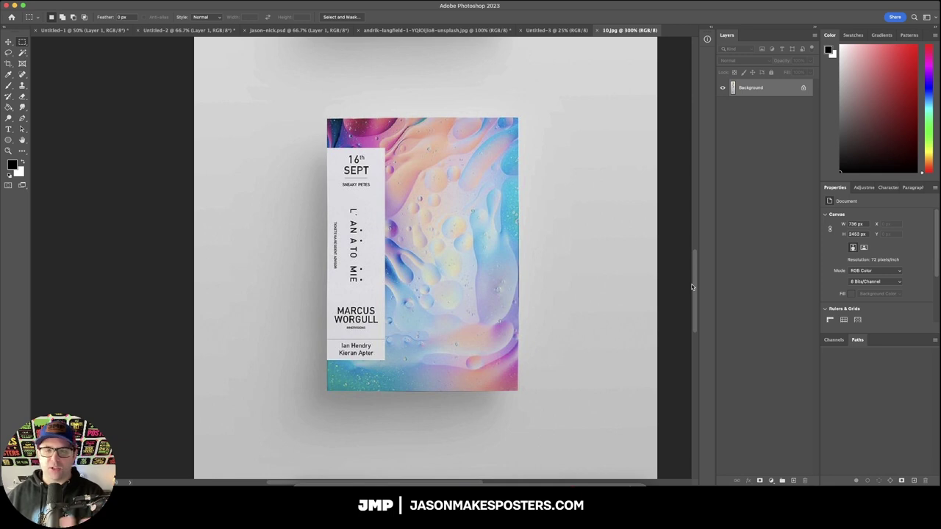
pyautogui.moveTo(692, 287); pyautogui.dragTo(692, 352)
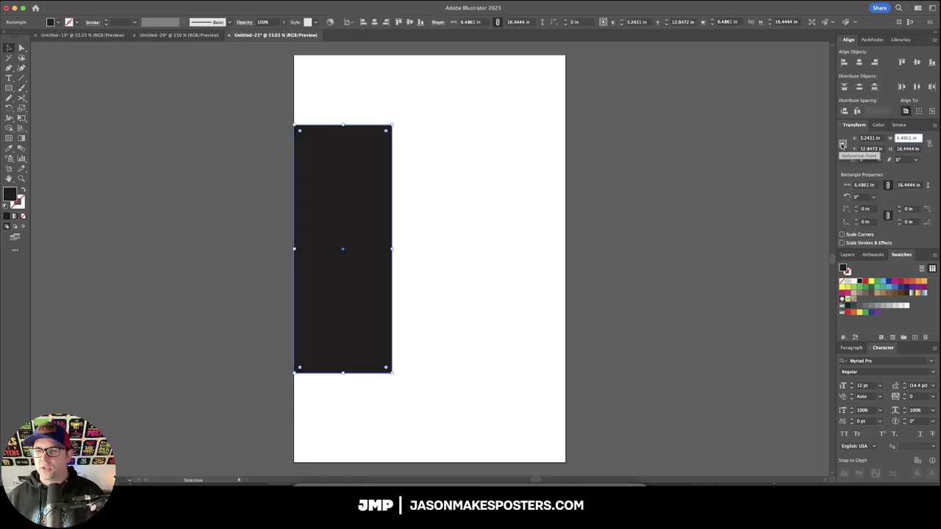
pyautogui.click(842, 145)
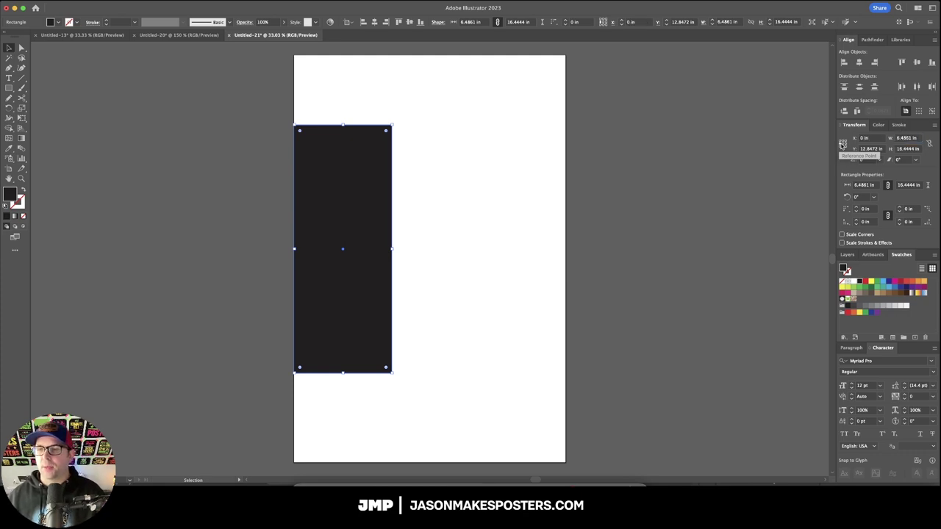
pyautogui.click(907, 137)
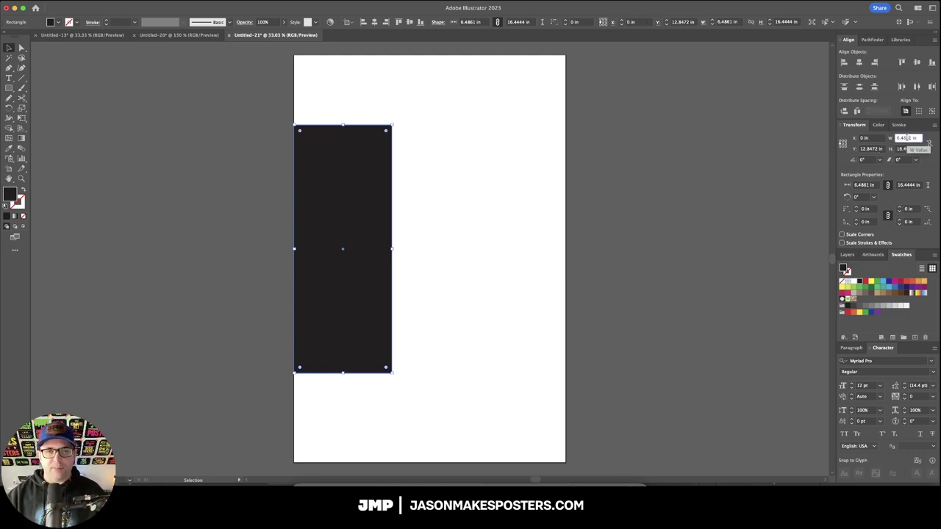
pyautogui.write('6')
pyautogui.press('Return')
pyautogui.press('Tab')
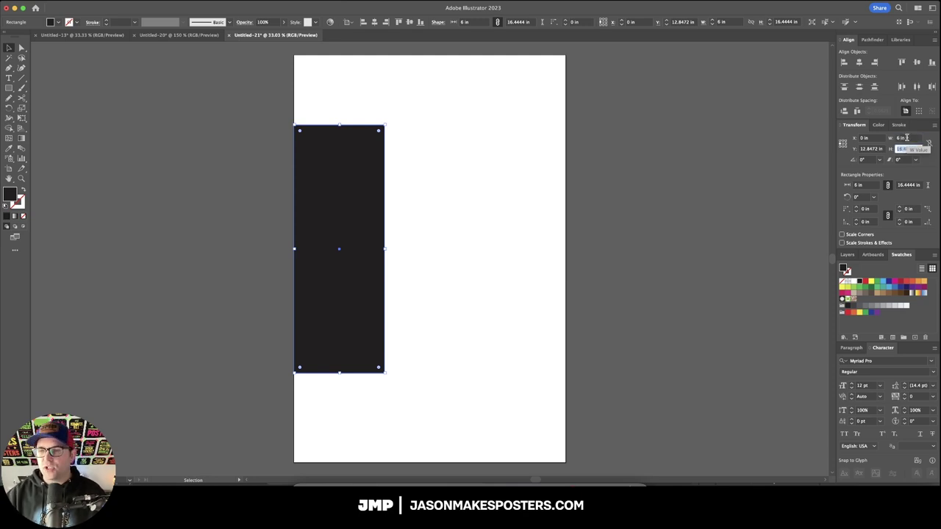
pyautogui.write('16')
pyautogui.press('Return')
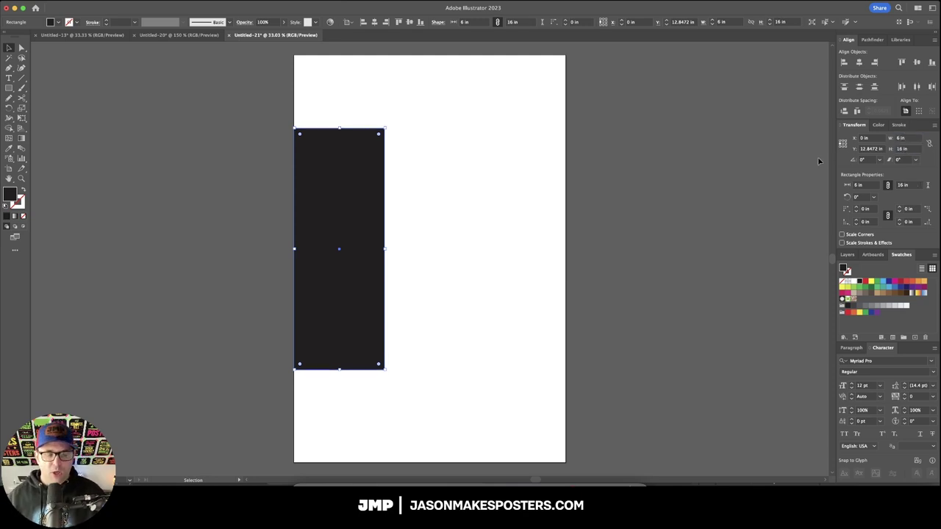
pyautogui.click(448, 120)
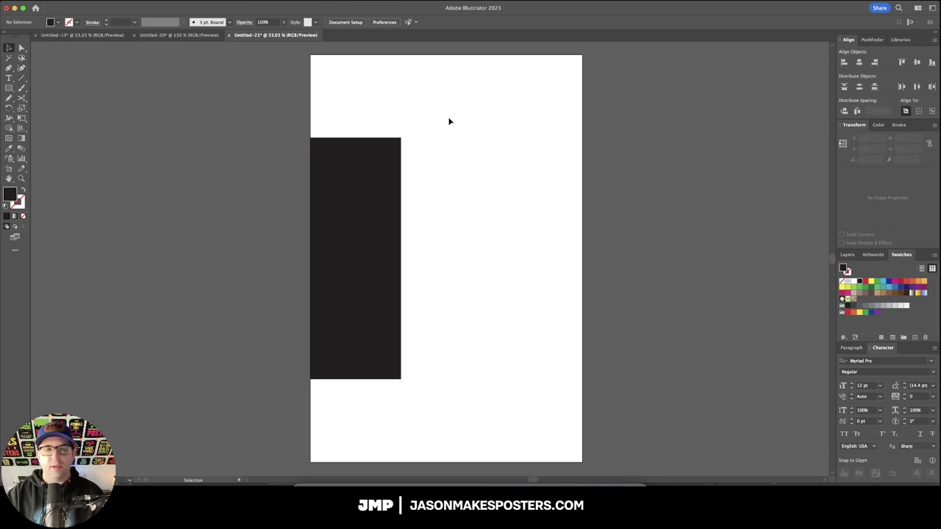
pyautogui.press('super+v')
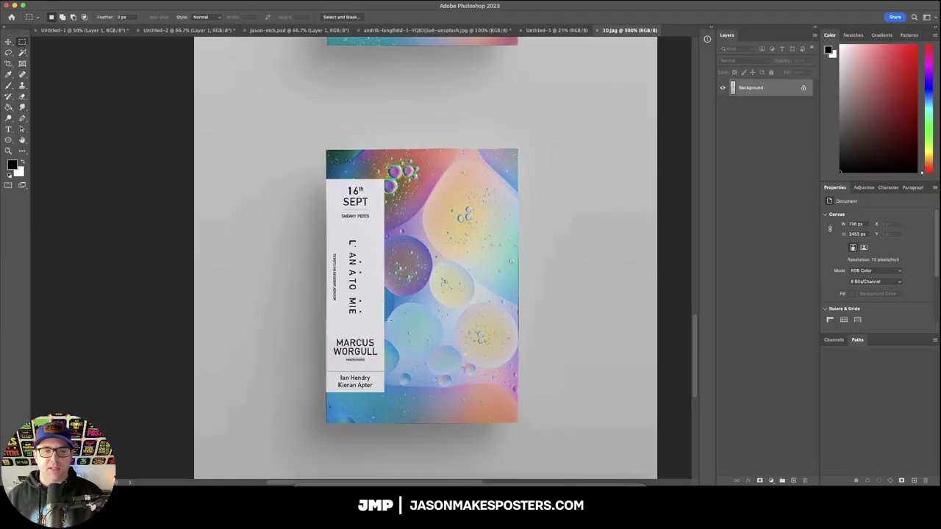
# - Select the SHE FOUND NOW text, set in centred 100 pt Antarctican Mono Semibold
pyautogui.scroll(-5, 425, 243)
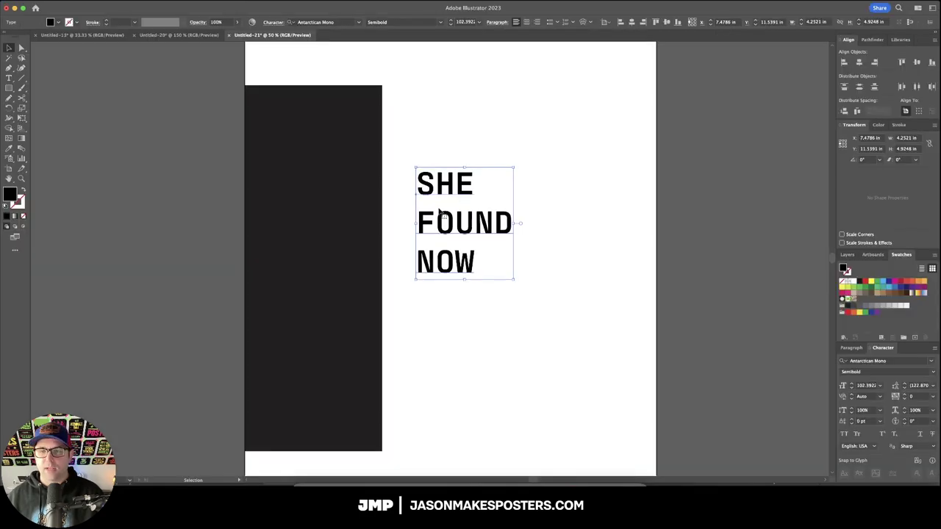
pyautogui.hscroll(-2, 471, 257)
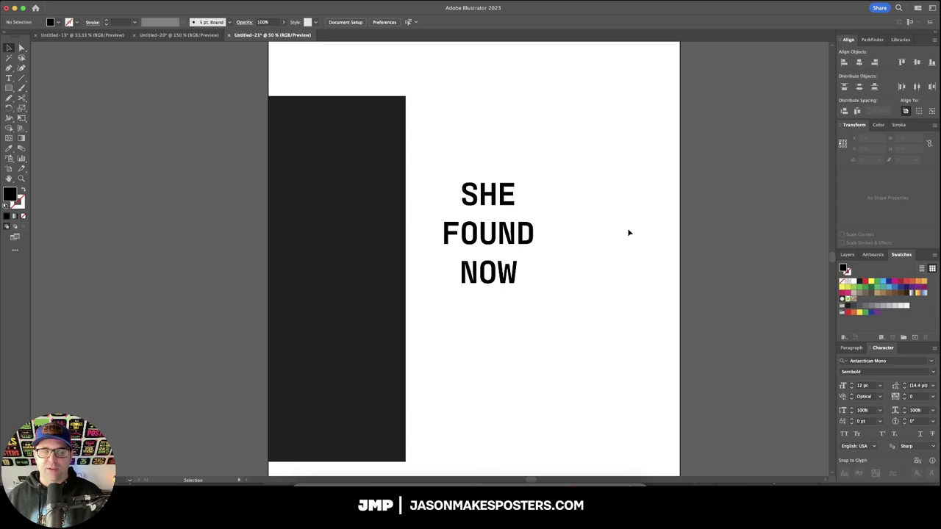
pyautogui.moveTo(557, 170); pyautogui.dragTo(502, 244)
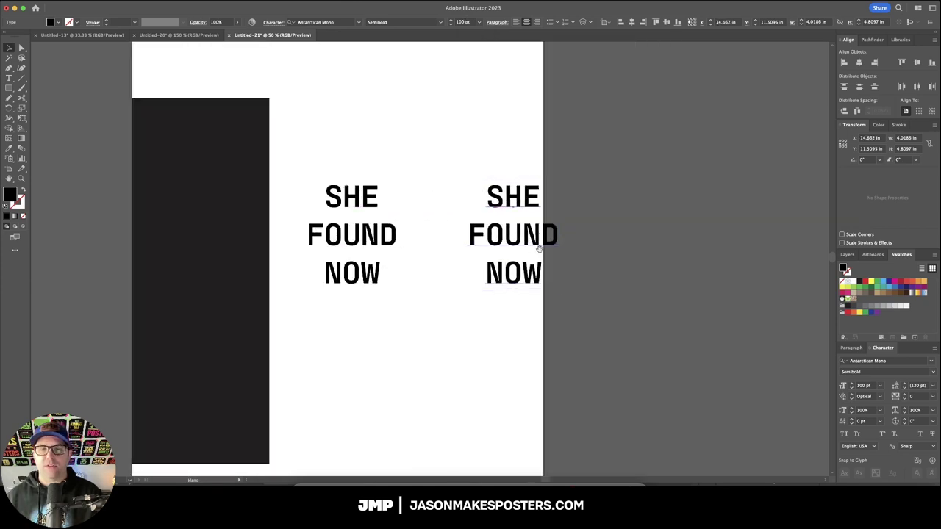
# - Finish the 2 February 2013 line, zoom out to the whole artboard and deselect
pyautogui.hscroll(2, 331, 258)
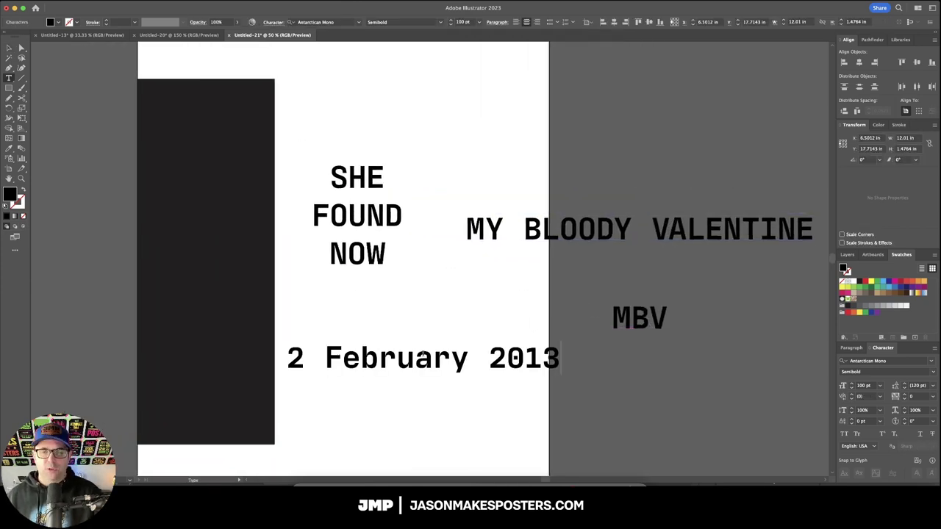
pyautogui.press('Escape')
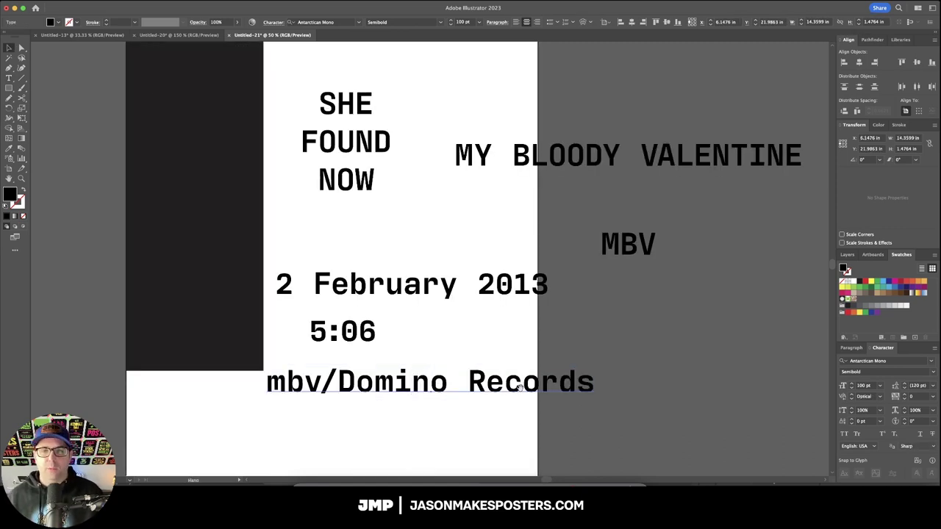
pyautogui.moveTo(476, 275); pyautogui.dragTo(497, 298)
pyautogui.press('super+minus')
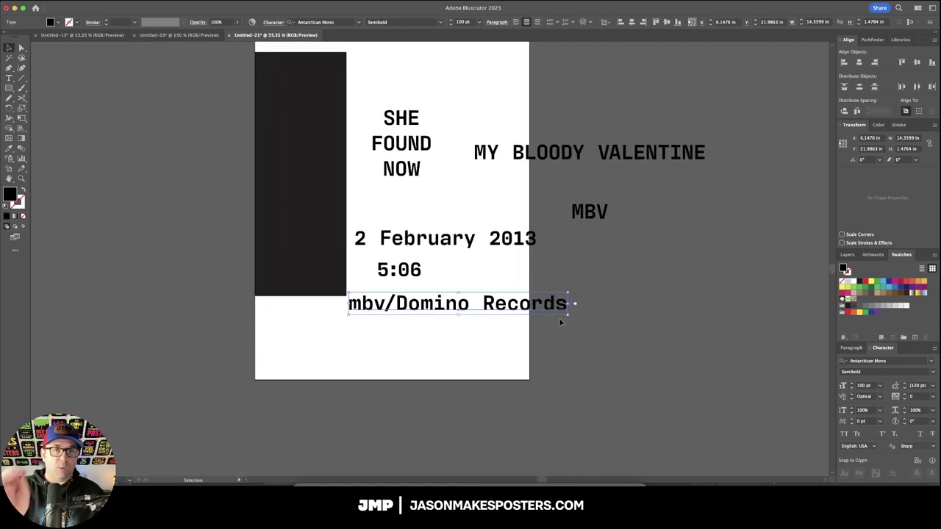
pyautogui.click(559, 318)
# - Zoom back in and select the SHE FOUND NOW title
pyautogui.scroll(3, 484, 205)
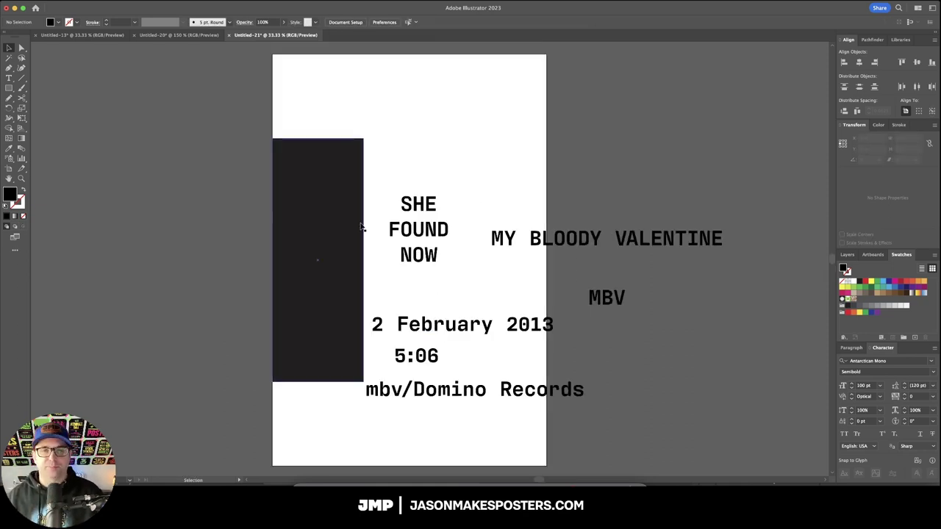
pyautogui.press('super+plus')
pyautogui.click(419, 228)
# - Move a title copy onto the black rectangle and add an artboard-sized background rectangle behind everything
pyautogui.press('super+shift+comma')
pyautogui.press('super+shift+comma')
pyautogui.press('super+shift+comma')
pyautogui.press('super+shift+comma')
pyautogui.moveTo(430, 210); pyautogui.dragTo(343, 238)
pyautogui.press('i')
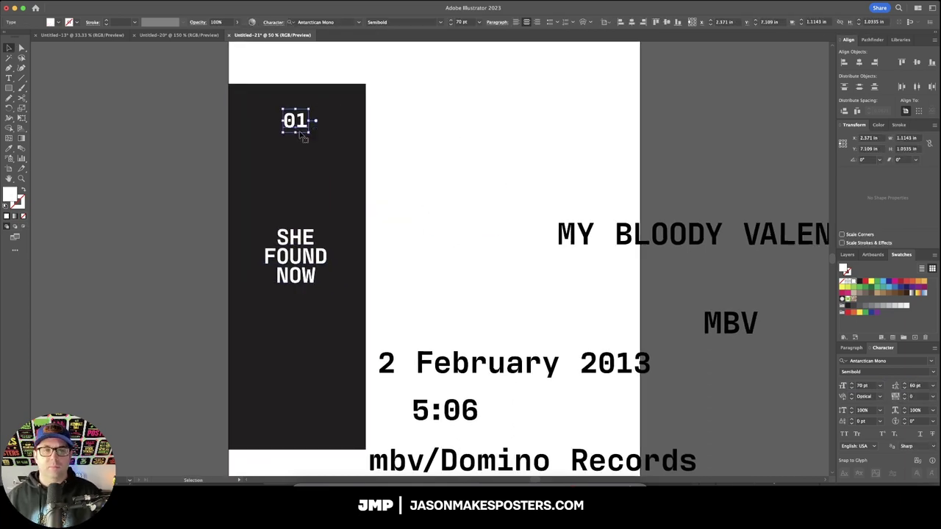
pyautogui.press('super+0')
pyautogui.moveTo(289, 47); pyautogui.dragTo(572, 472)
pyautogui.press('super+shift+bracketleft')
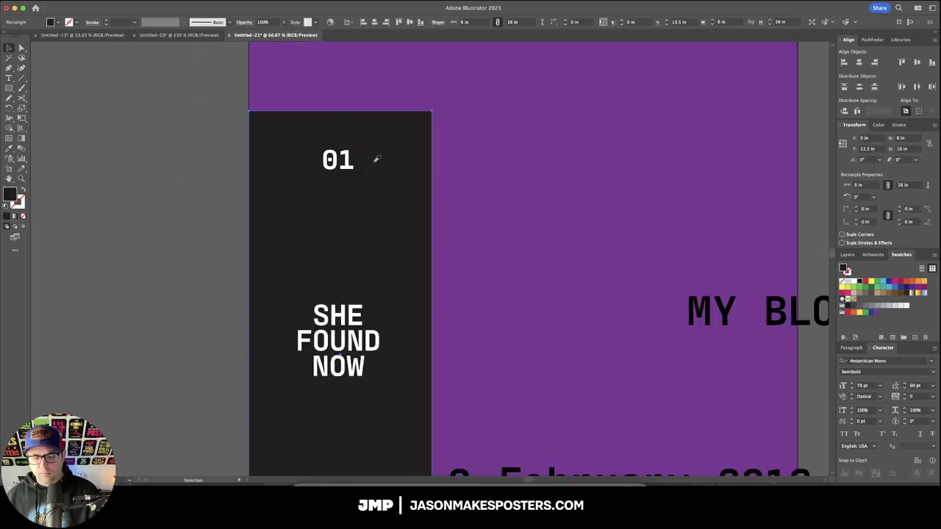
# - Size the 01 square to 1.5 in and place the enlarged SHE FOUND NOW beneath it
pyautogui.click(906, 149)
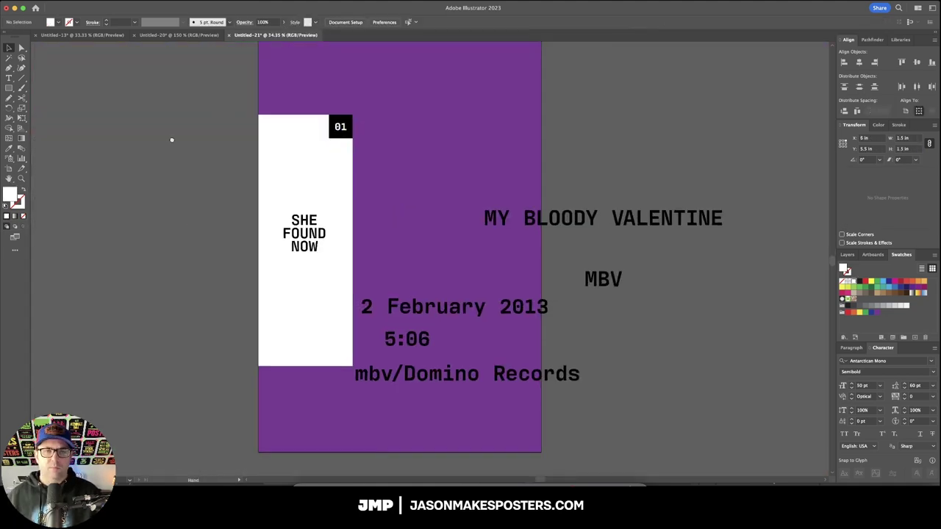
pyautogui.press('super+shift+period')
pyautogui.press('super+shift+period')
pyautogui.press('super+shift+period')
pyautogui.press('super+shift+period')
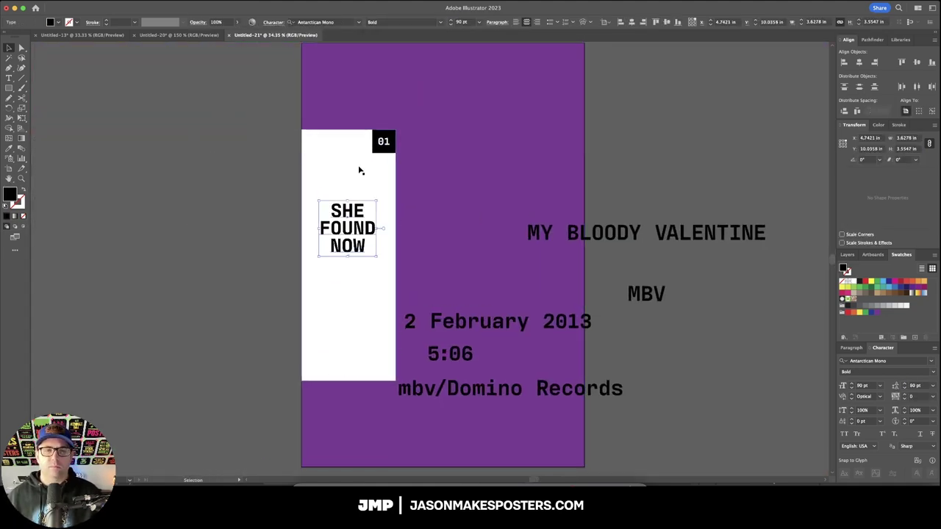
pyautogui.moveTo(363, 244); pyautogui.dragTo(403, 175)
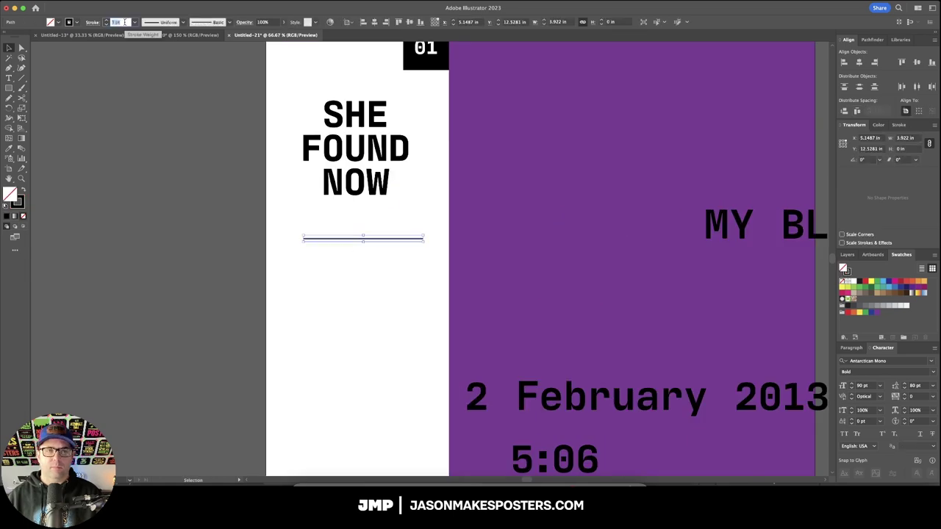
# - Stack MY BLOODY VALENTINE, Semibold Italic MBV, the date and mbv/Domino Records on the white column
pyautogui.hscroll(1, 536, 233)
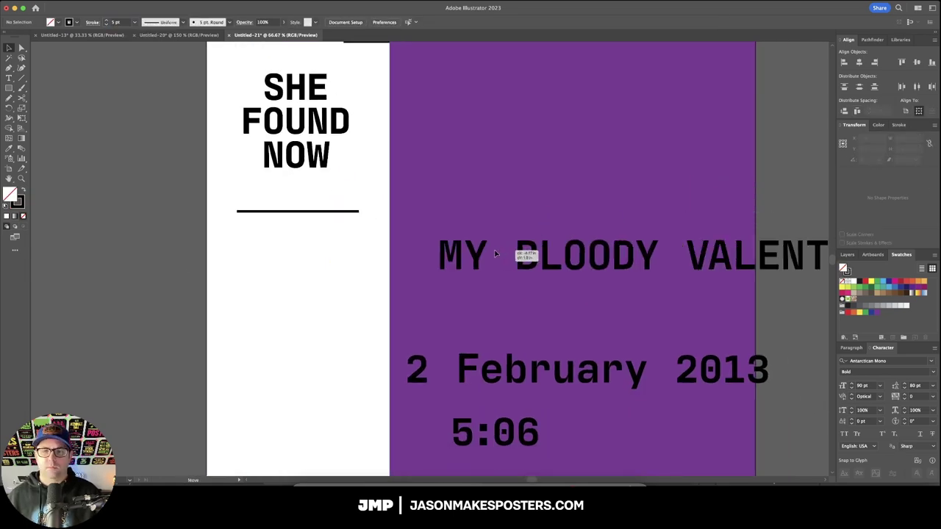
pyautogui.moveTo(515, 254); pyautogui.dragTo(279, 298)
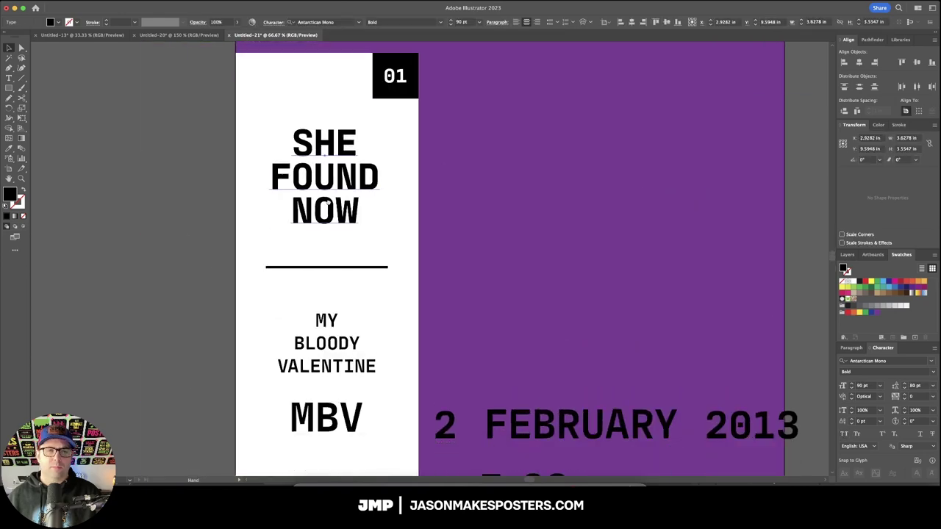
pyautogui.click(439, 23)
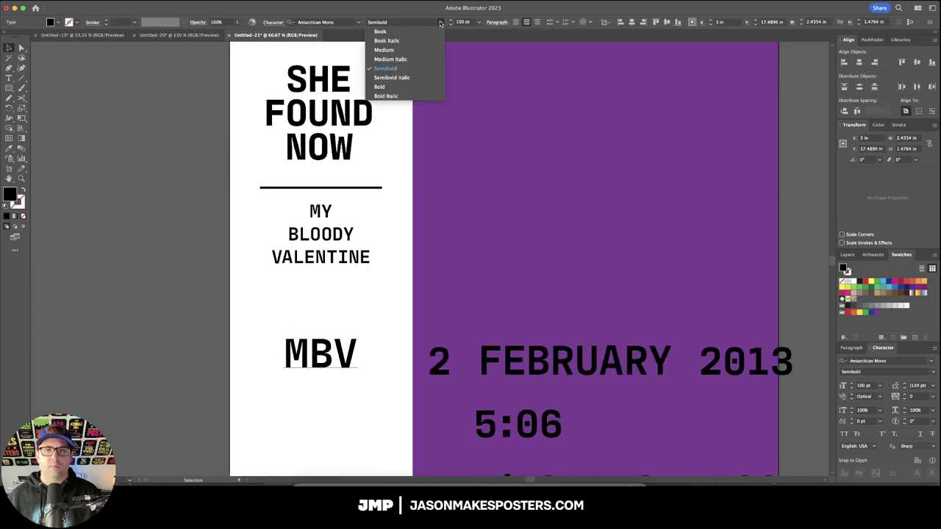
pyautogui.click(392, 78)
pyautogui.moveTo(441, 276); pyautogui.dragTo(300, 272)
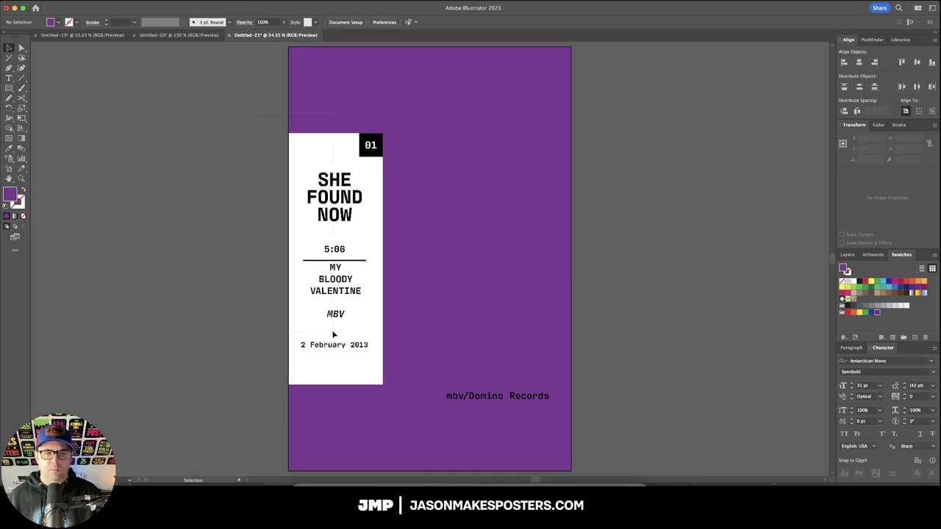
pyautogui.moveTo(500, 392); pyautogui.dragTo(395, 361)
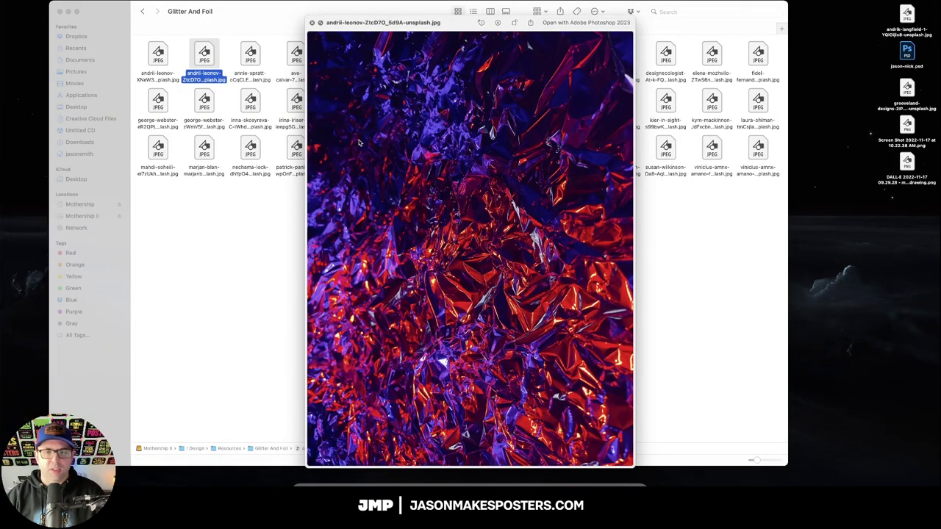
# - Preview the Glitter And Foil images one by one, ending on the gold-and-silver tinsel photo
pyautogui.press('Right')
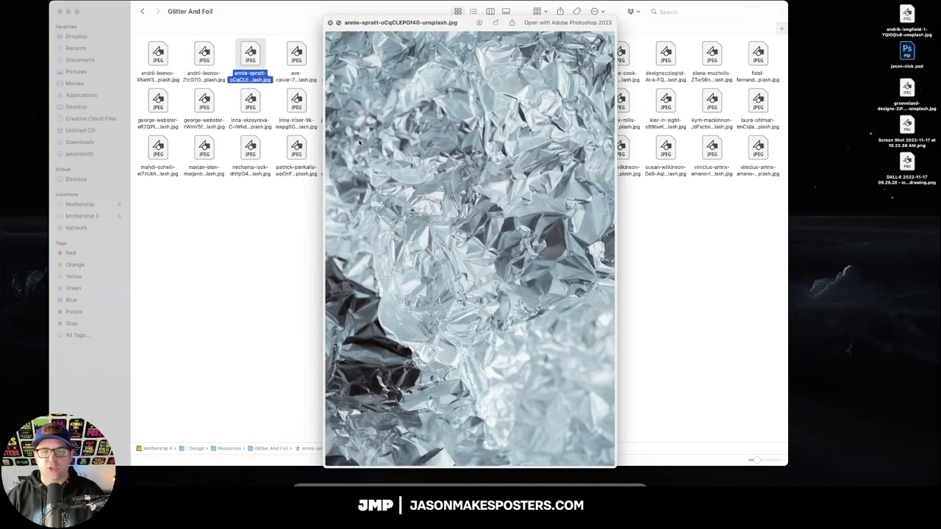
pyautogui.press('Right')
pyautogui.press('Right')
pyautogui.press('Right')
pyautogui.press('Right')
pyautogui.press('Right')
pyautogui.press('Right')
pyautogui.press('Right')
pyautogui.press('Right')
pyautogui.press('Right')
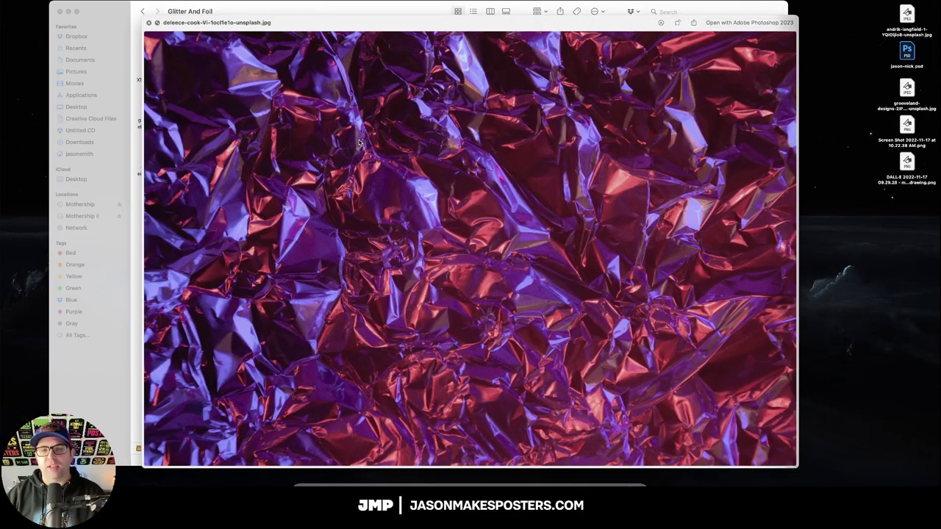
pyautogui.press('Right')
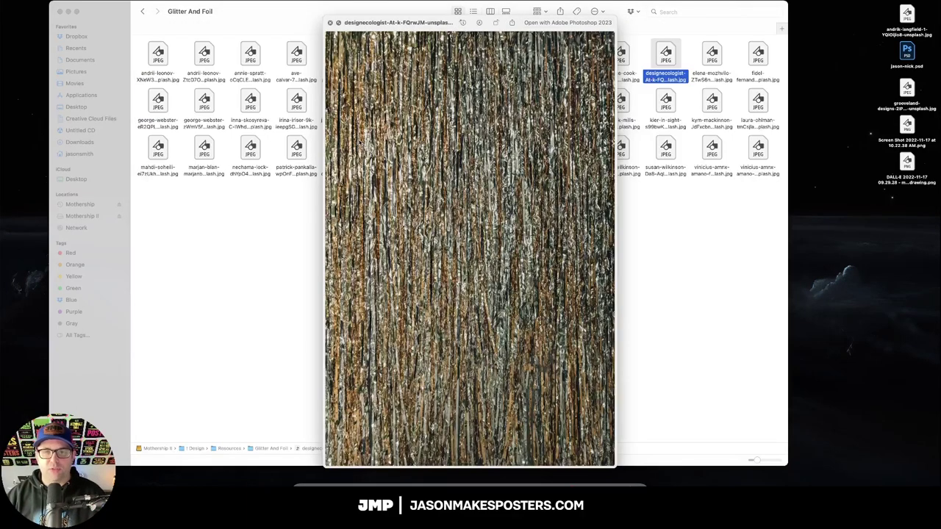
pyautogui.press('Right')
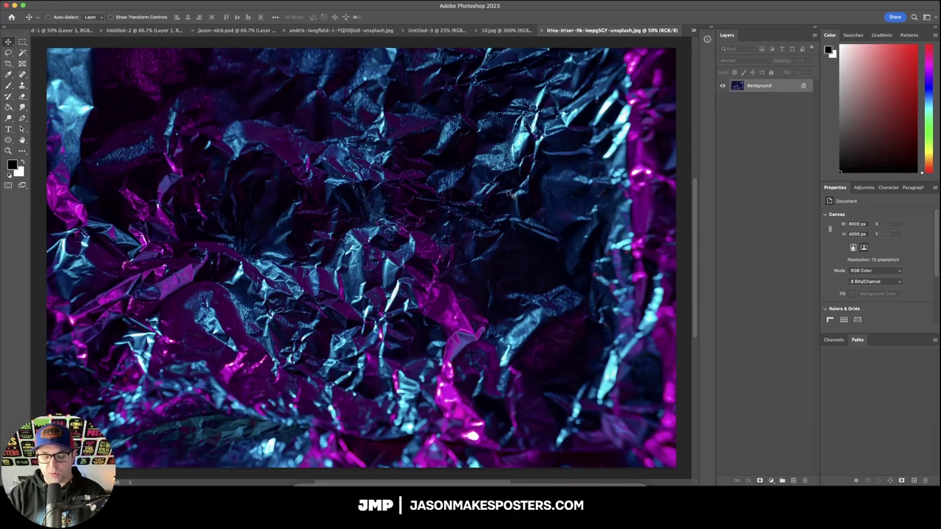
# - Rotate the foil photo into portrait orientation with Image Rotation
pyautogui.press('super+minus')
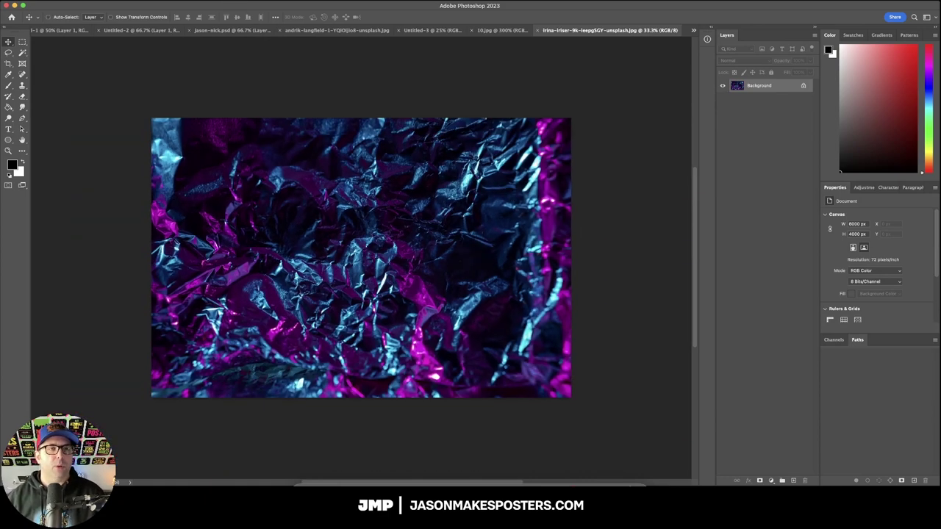
pyautogui.click(103, 2)
pyautogui.click(206, 2)
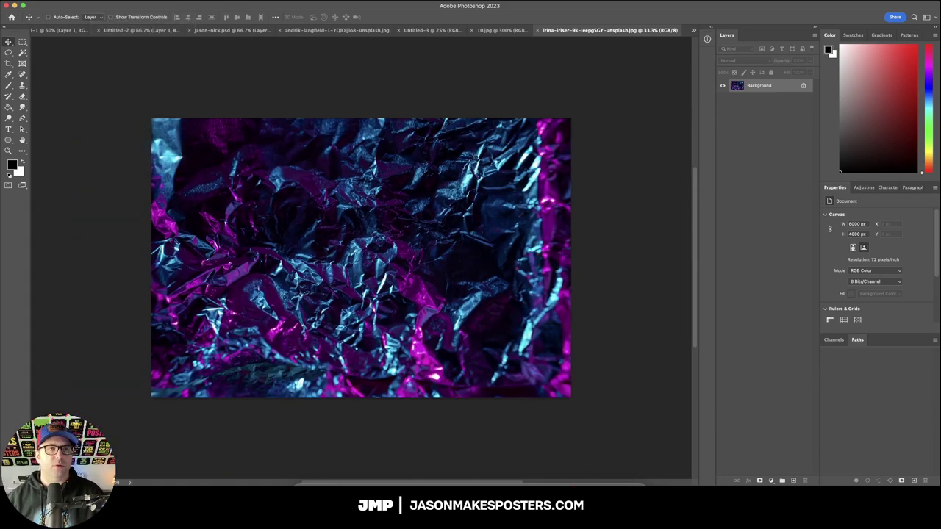
pyautogui.click(83, 3)
pyautogui.moveTo(107, 3)
pyautogui.click(227, 97)
# - Crop the photo to 18.25 × 27.25 in at 300 pixels/inch
pyautogui.press('c')
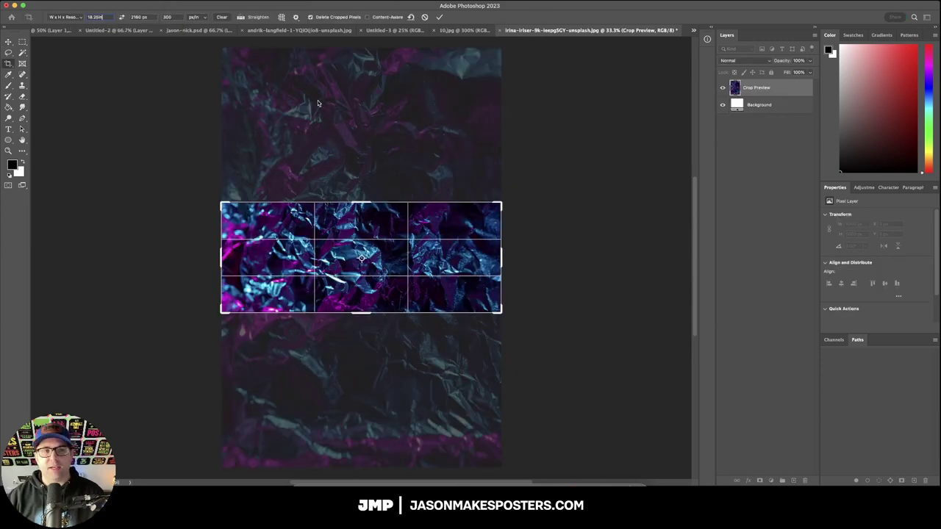
pyautogui.press('Tab')
pyautogui.write('27.25in')
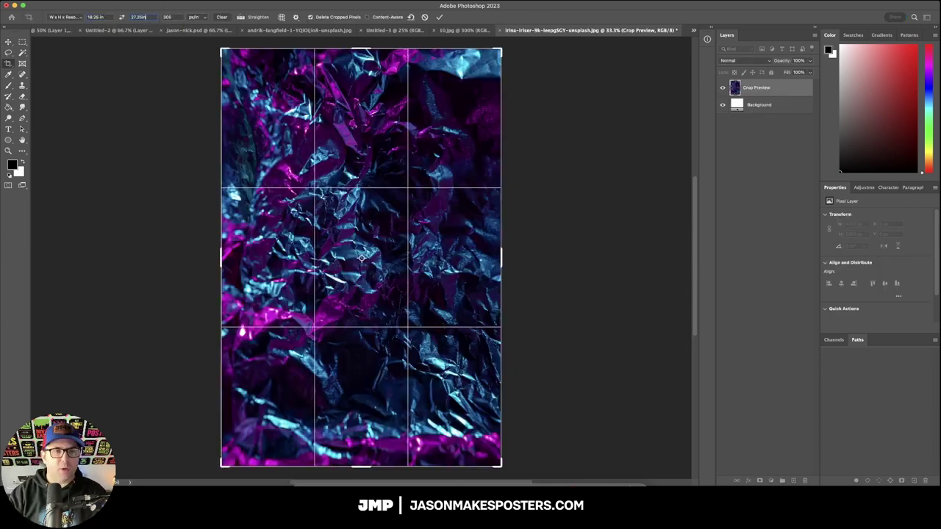
pyautogui.press('Return')
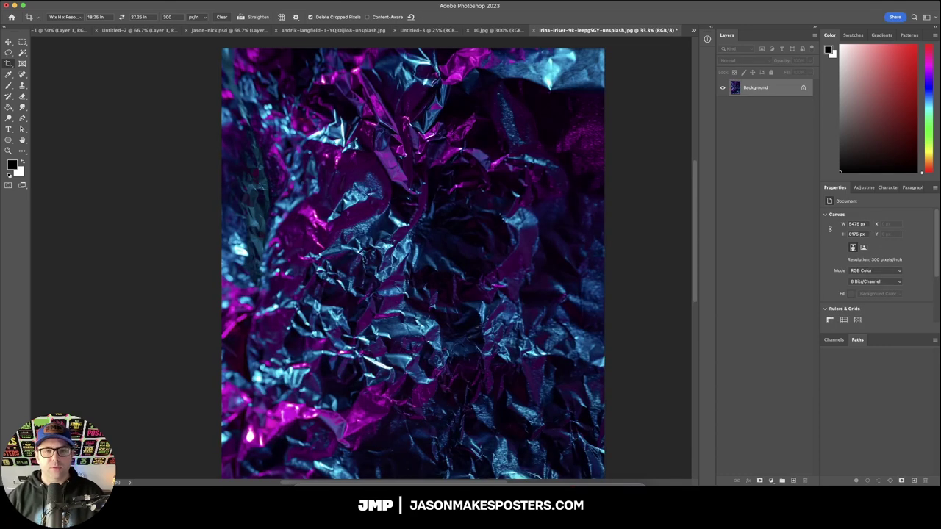
pyautogui.press('v')
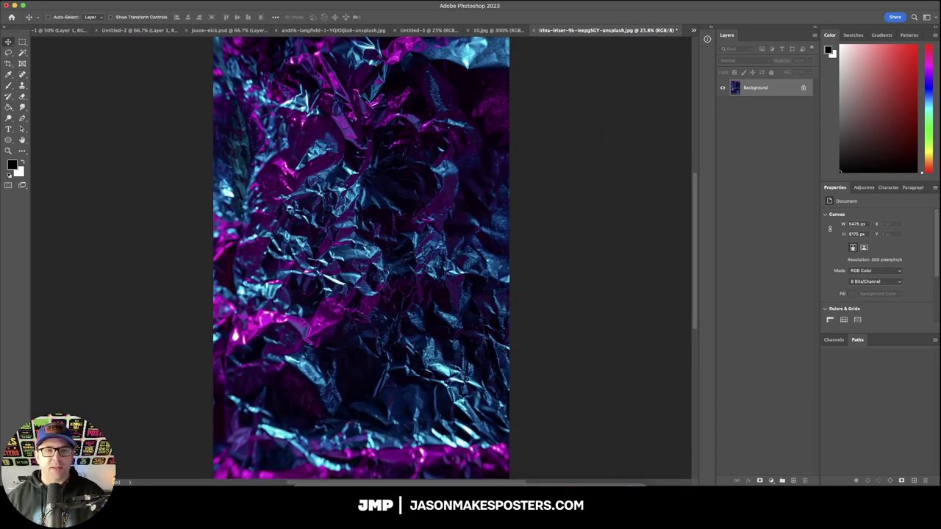
# - Apply a 35 px Tilt-Shift blur with the feather lines angled into a diagonal sharp band
pyautogui.click(197, 0)
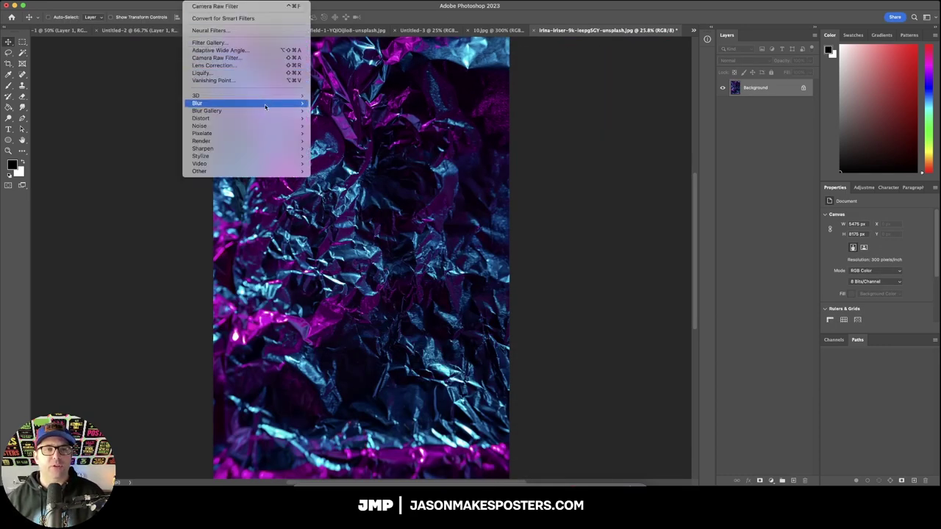
pyautogui.moveTo(291, 111)
pyautogui.click(330, 126)
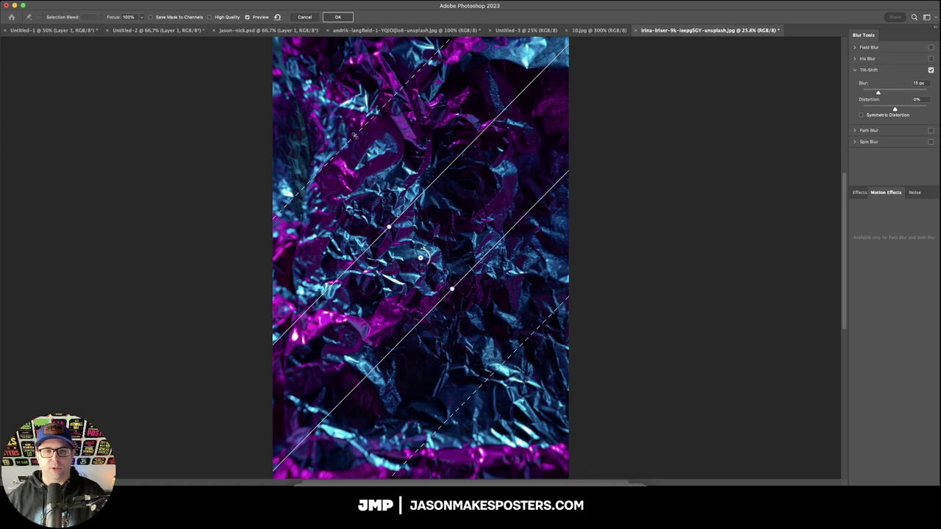
pyautogui.moveTo(355, 135); pyautogui.dragTo(378, 138)
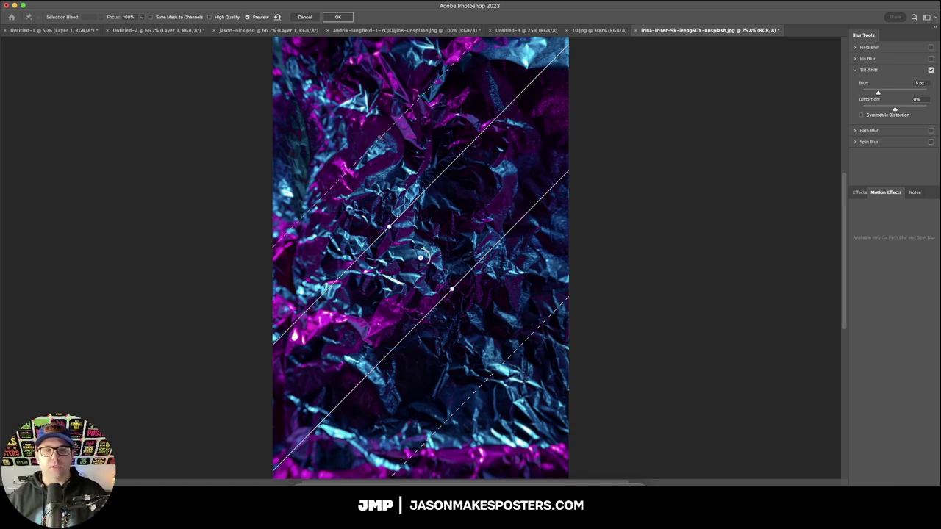
pyautogui.moveTo(380, 138); pyautogui.dragTo(379, 132)
pyautogui.click(920, 83)
pyautogui.write('35')
pyautogui.press('Return')
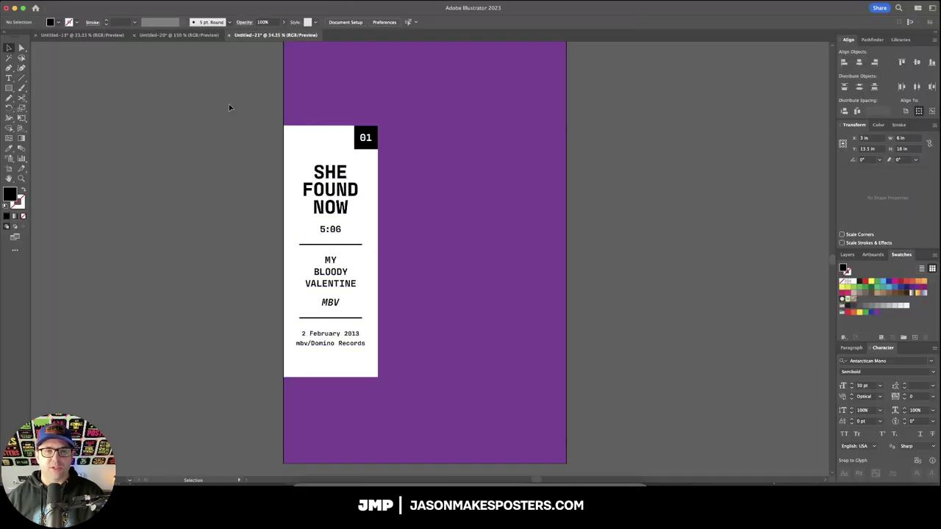
# - Copy the Illustrator ribbon artwork and paste it into the foil photo as a smart object
pyautogui.click(374, 358)
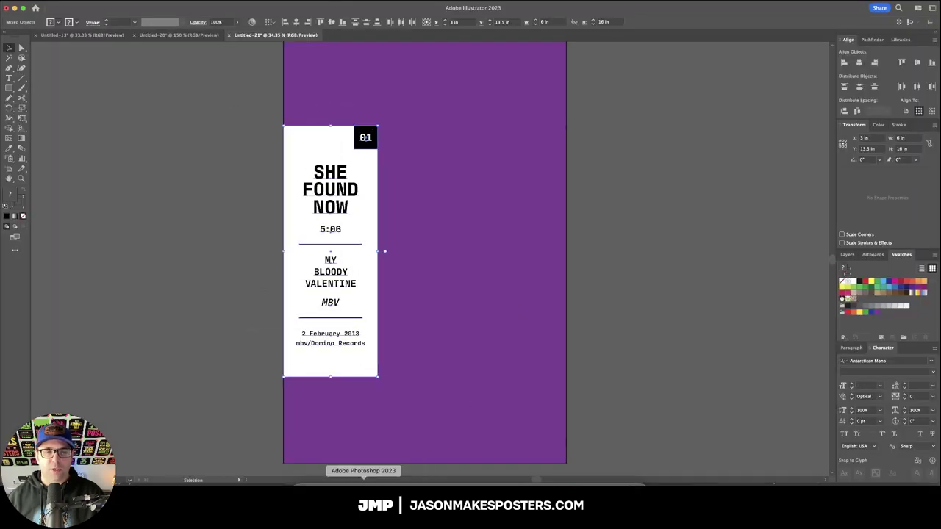
pyautogui.press('super+Tab')
pyautogui.press('super+v')
pyautogui.press('Return')
# - Move the ribbon to the photo's left edge and open its Layer Style settings
pyautogui.moveTo(390, 255); pyautogui.dragTo(293, 252)
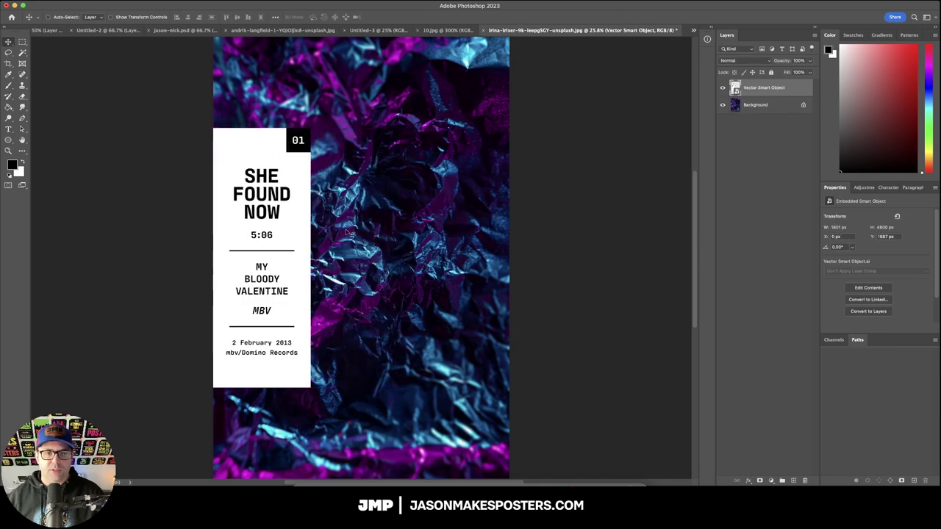
pyautogui.hscroll(-2, 346, 232)
pyautogui.doubleClick(804, 91)
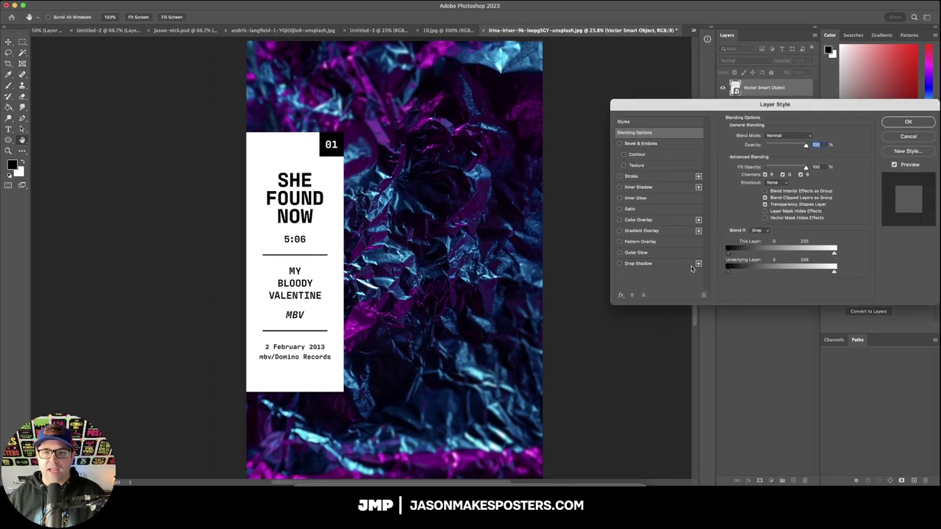
# - Give the ribbon a drop shadow: 25% opacity, 135° angle, 60 px distance, 20 px size
pyautogui.click(651, 263)
pyautogui.press('super+1')
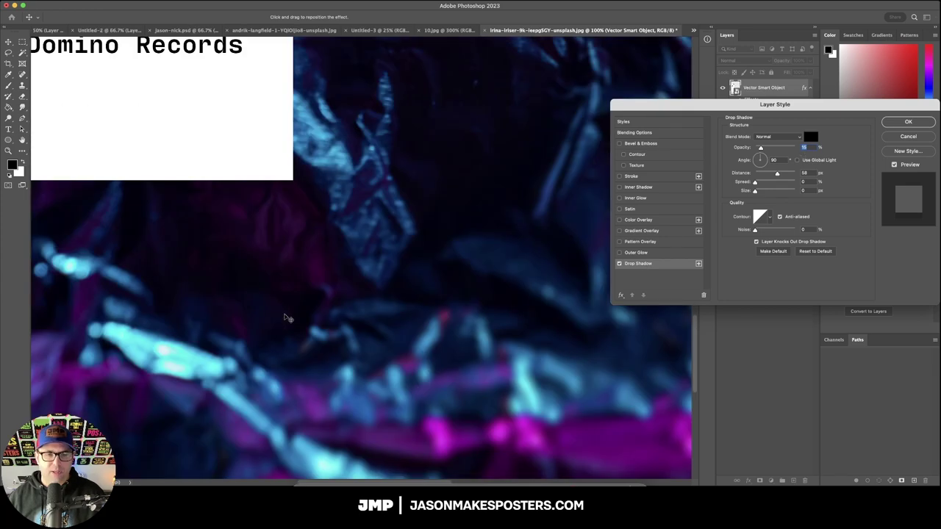
pyautogui.hscroll(-2, 287, 316)
pyautogui.hotkey('shift', 'Up')
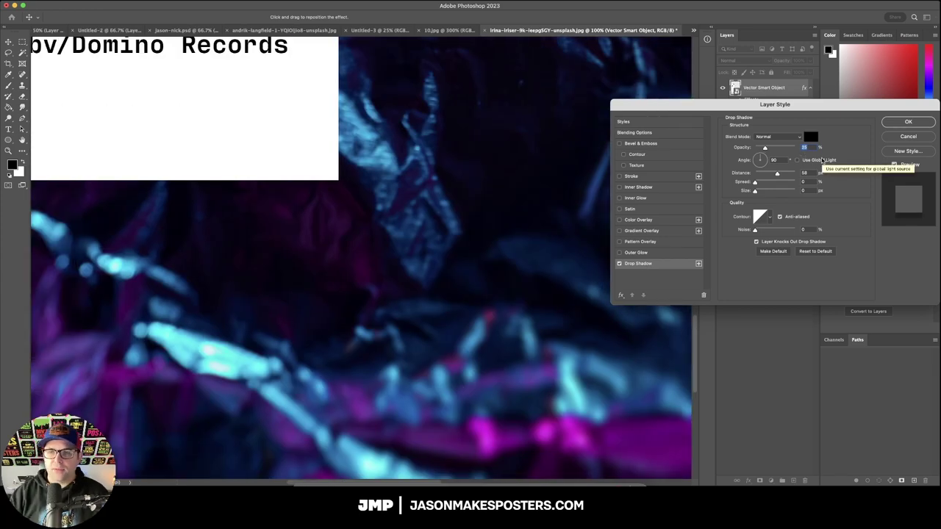
pyautogui.press('Tab')
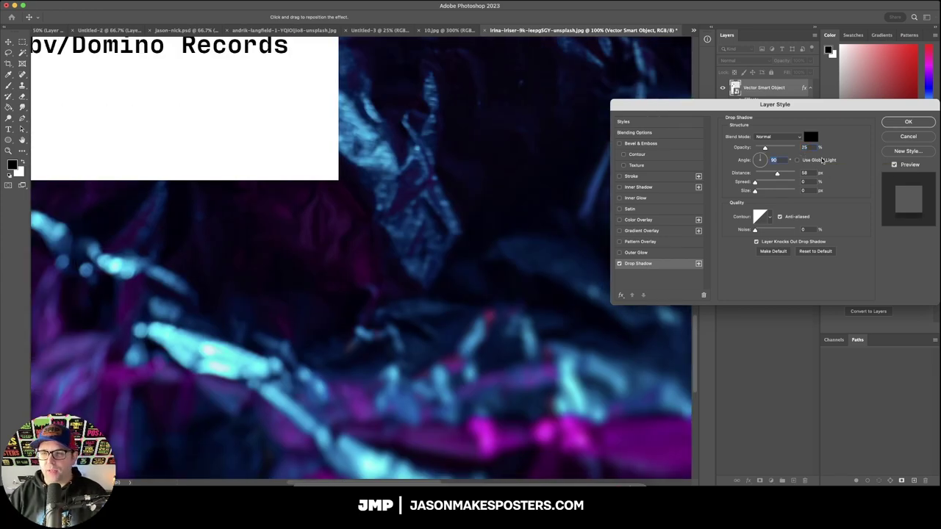
pyautogui.write('135')
pyautogui.press('Tab')
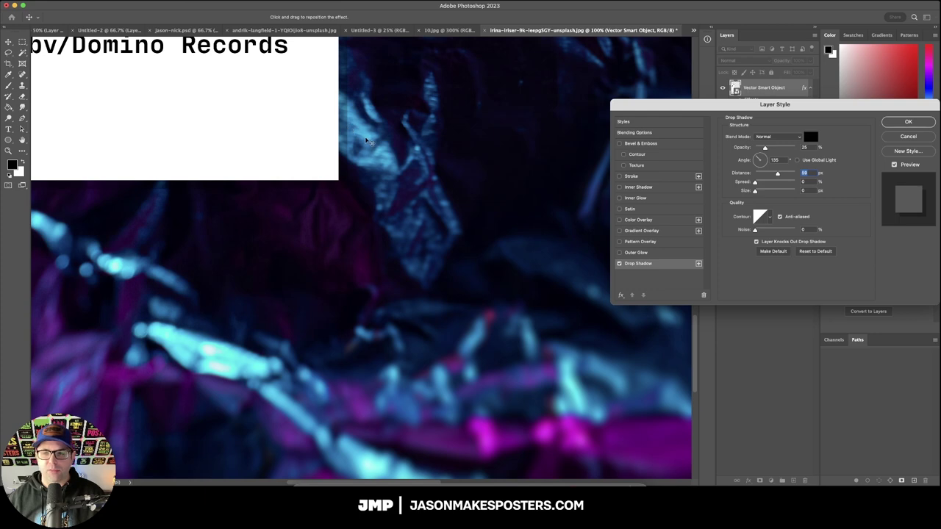
pyautogui.write('60')
pyautogui.hotkey('shift', 'Up')
pyautogui.hotkey('shift', 'Up')
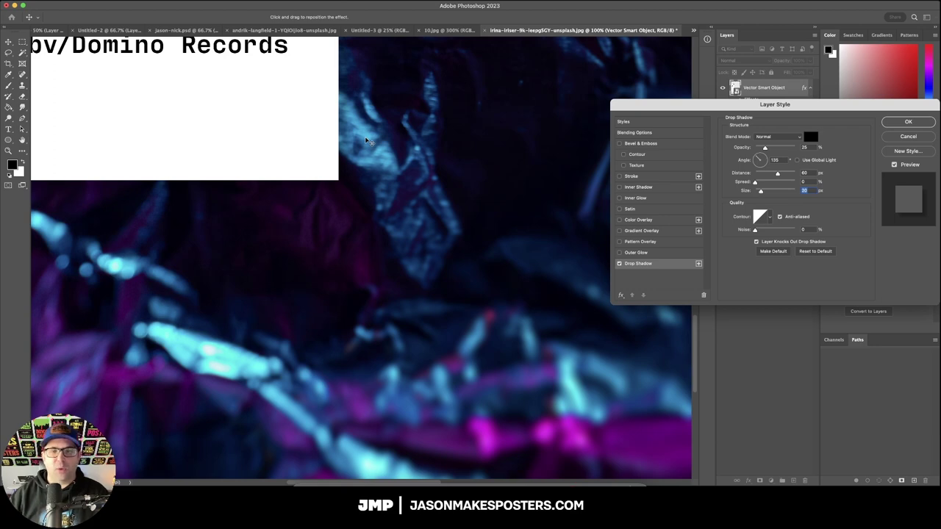
pyautogui.press('Return')
pyautogui.press('super+0')
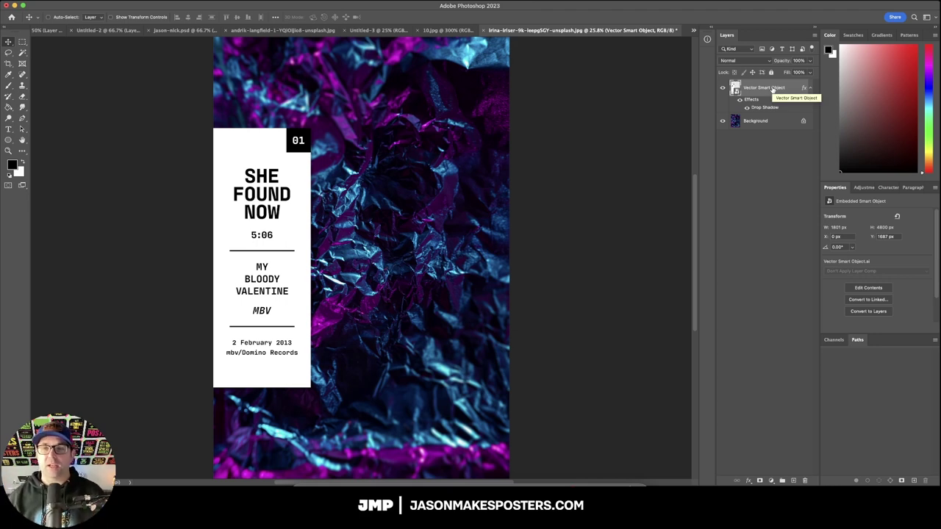
pyautogui.doubleClick(738, 88)
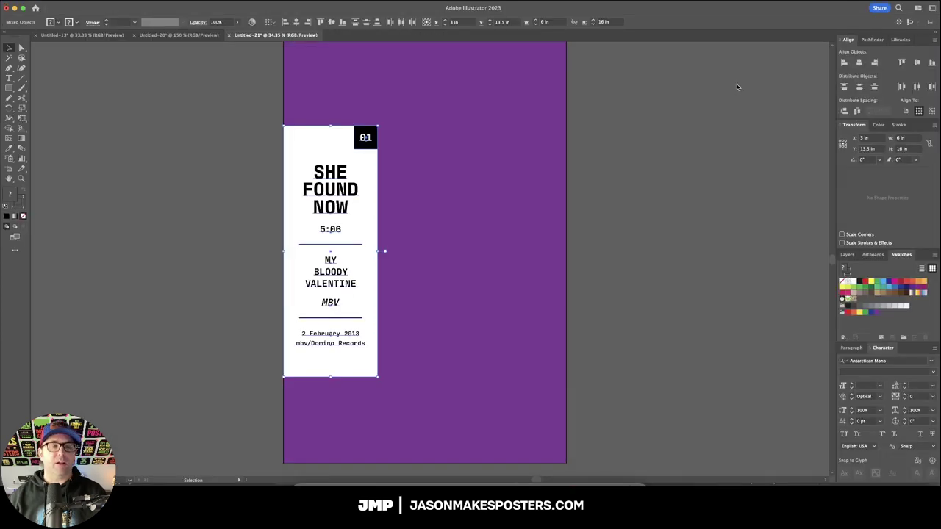
# - Replace the three-line song title with SLOMO
pyautogui.hscroll(-3, 382, 204)
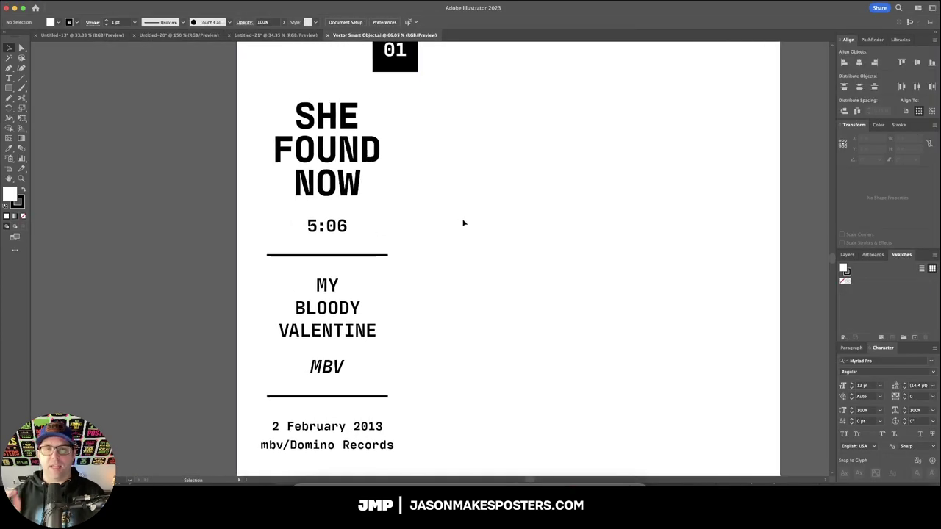
pyautogui.doubleClick(355, 124)
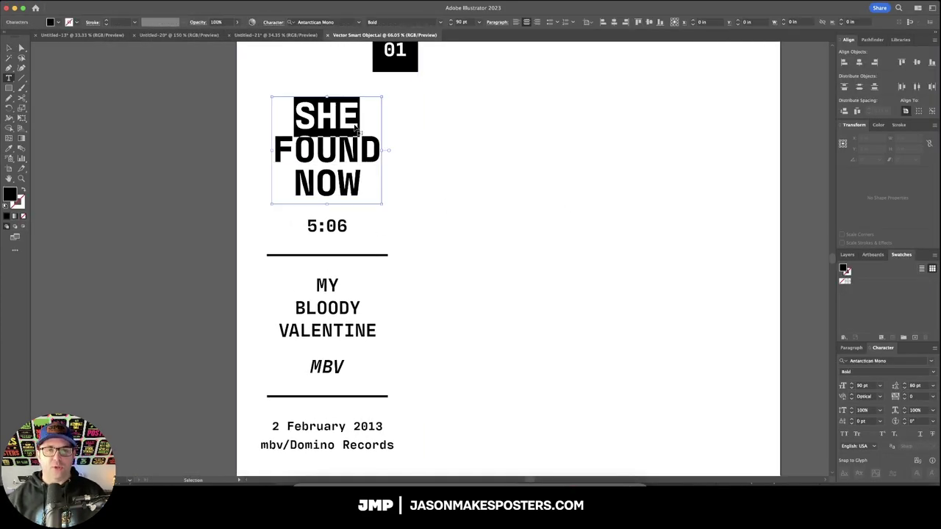
pyautogui.tripleClick(355, 124)
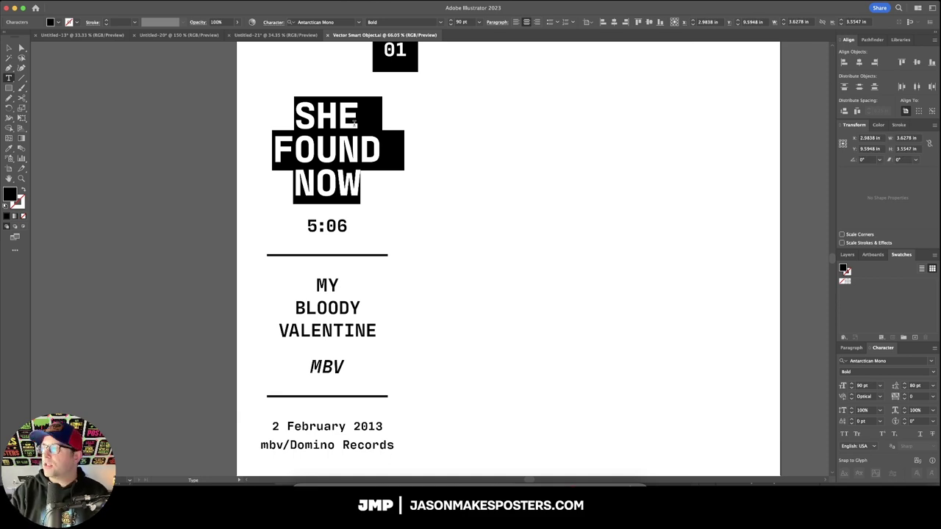
pyautogui.write('SLOMO')
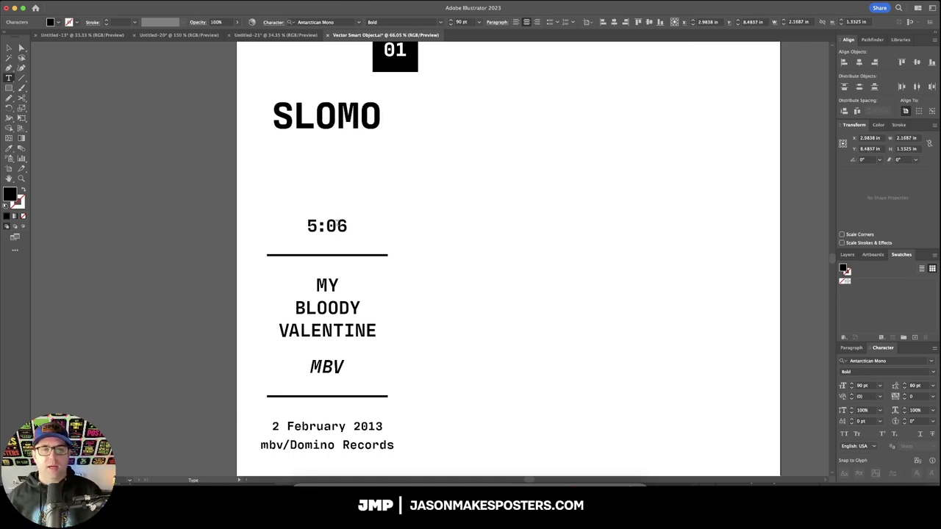
pyautogui.press('Escape')
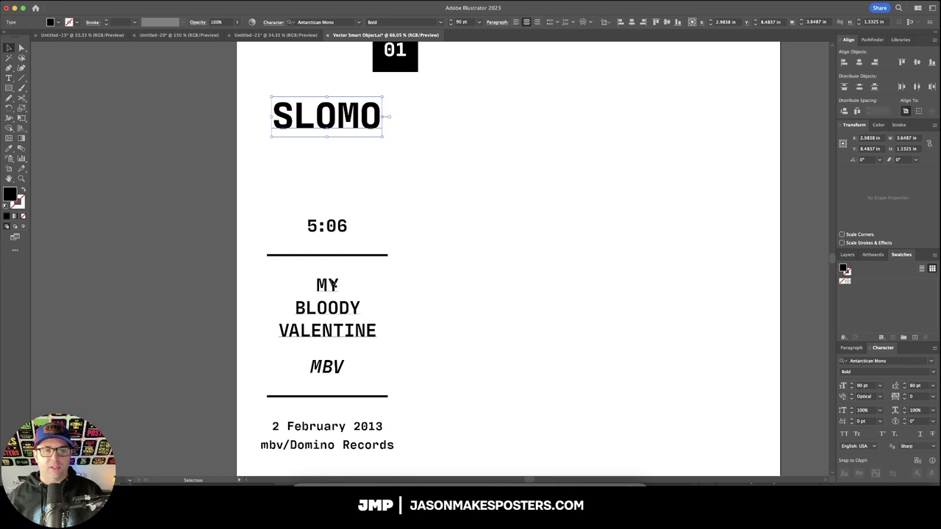
# - Retype the artist lines as SLOWDIVE and finish the 6:53 track length
pyautogui.tripleClick(332, 287)
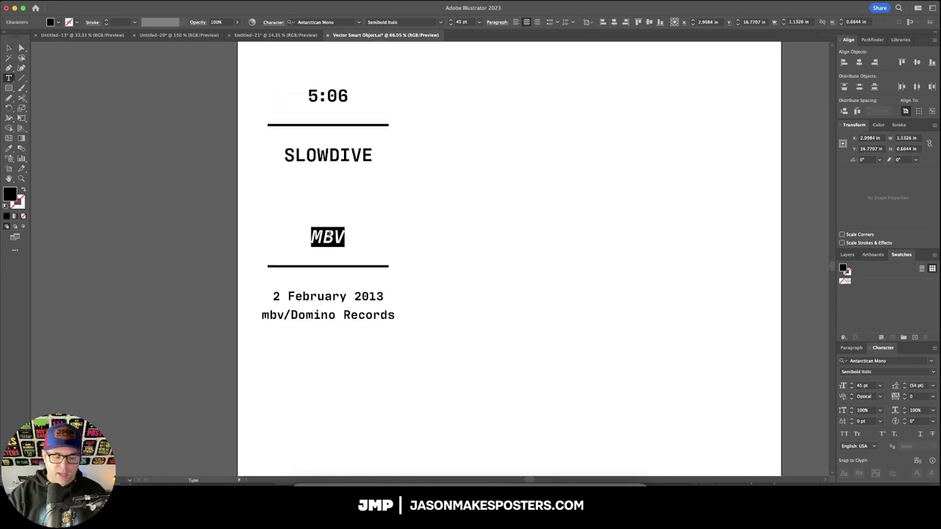
pyautogui.write('SLOWDIVE')
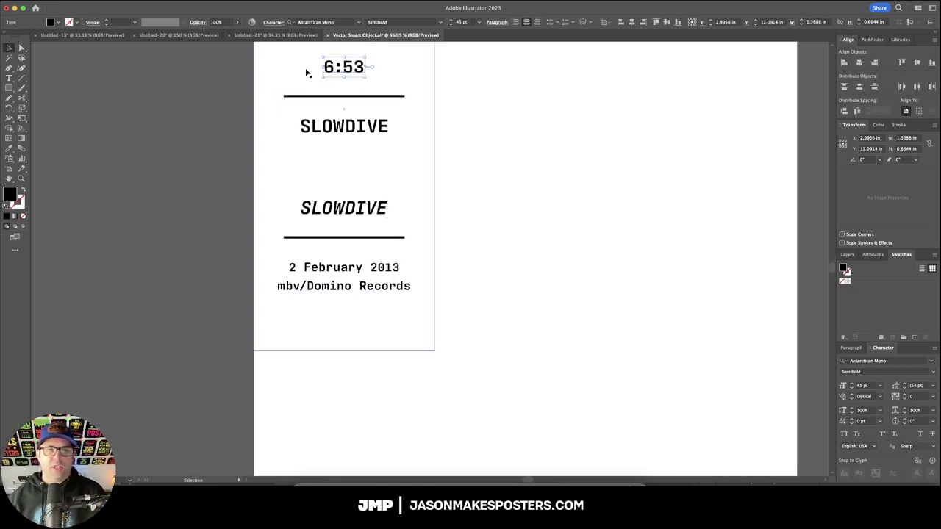
pyautogui.click(523, 225)
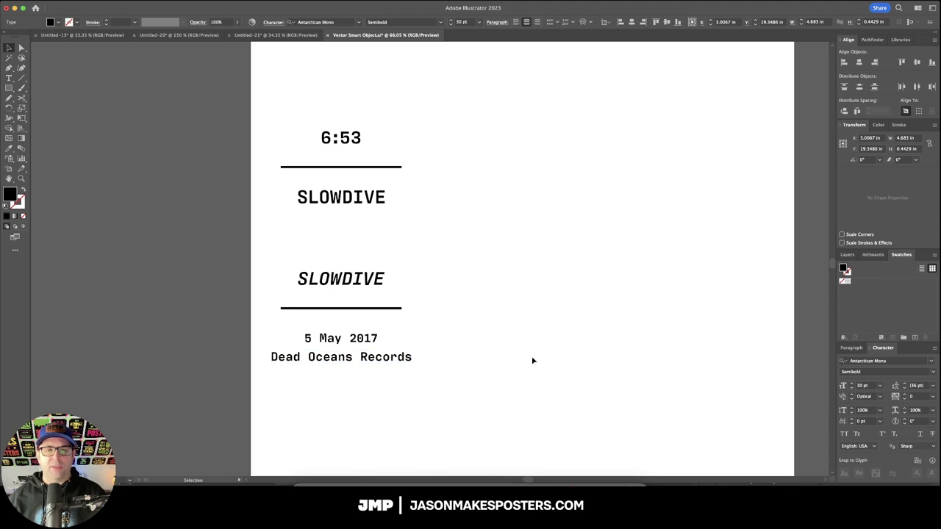
pyautogui.click(533, 360)
# - Fit the artboard, select the ribbon text and rules, and view the updated poster
pyautogui.scroll(2, 535, 353)
pyautogui.hotkey('ctrl', '0')
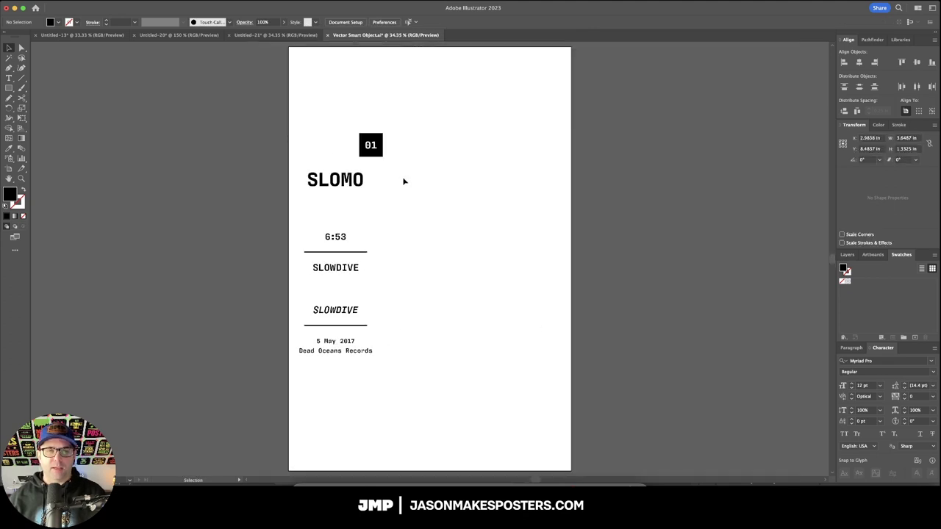
pyautogui.click(332, 375)
pyautogui.keyDown('shift'); pyautogui.click(359, 374); pyautogui.keyUp('shift')
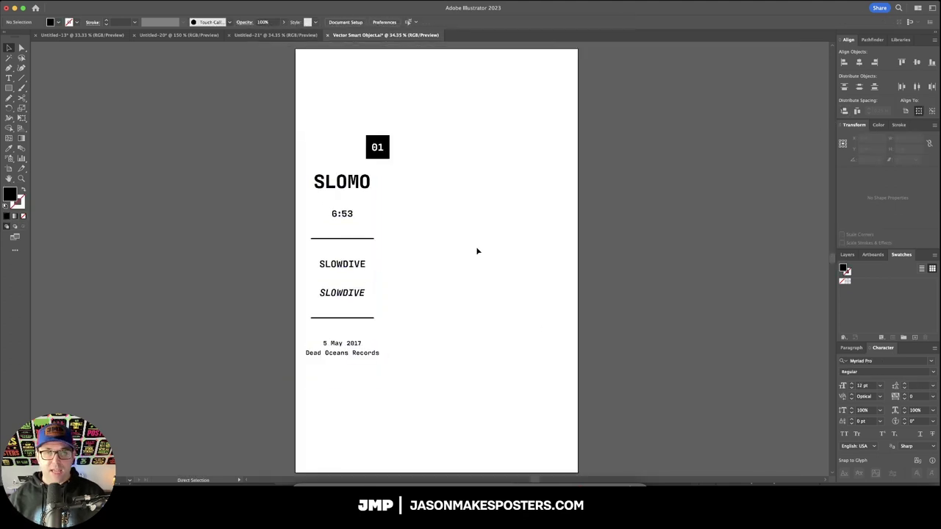
pyautogui.click(381, 482)
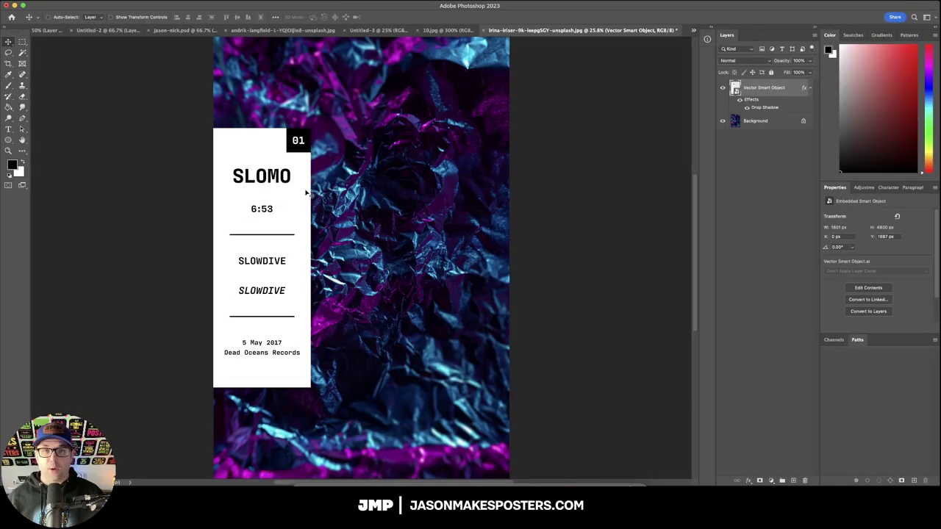
# - Place the iridescent fabric photo under the SLOMO ribbon and add a black-and-white Gradient Map adjustment layer
pyautogui.hotkey('ctrl', 'Tab')
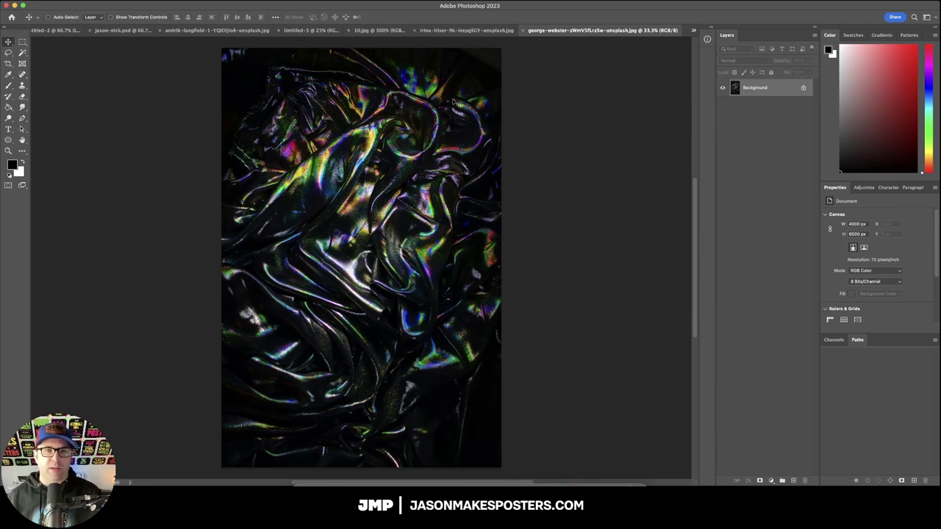
pyautogui.hotkey('ctrl', 'shift', 'Tab')
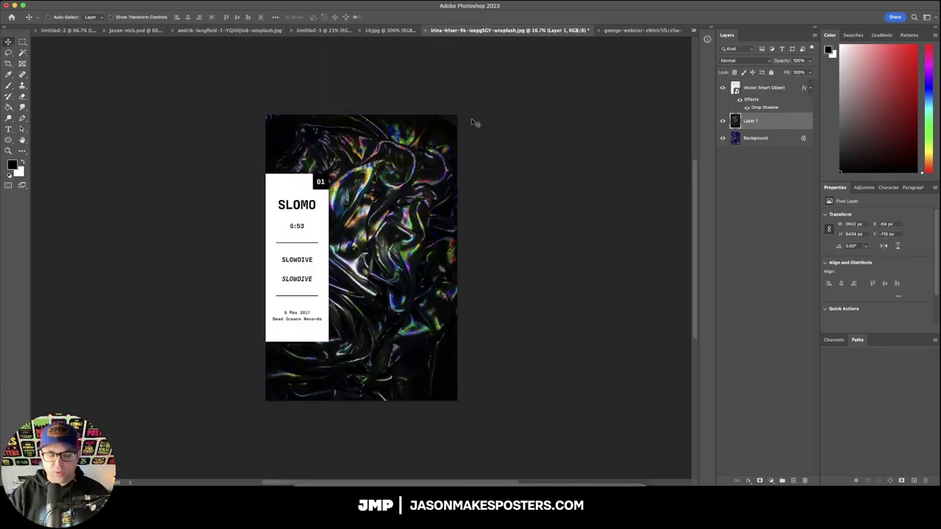
pyautogui.hotkey('ctrl', '+')
pyautogui.hotkey('ctrl', '+')
pyautogui.hotkey('ctrl', '+')
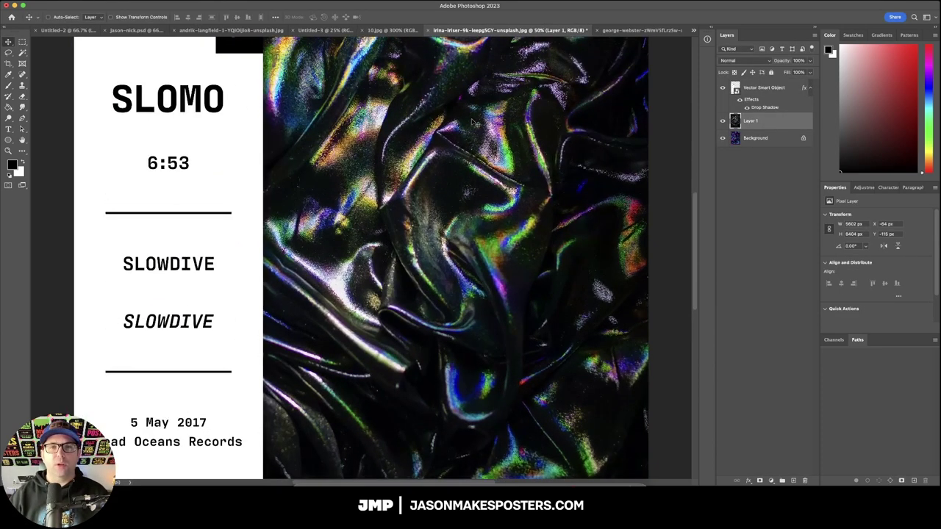
pyautogui.click(771, 481)
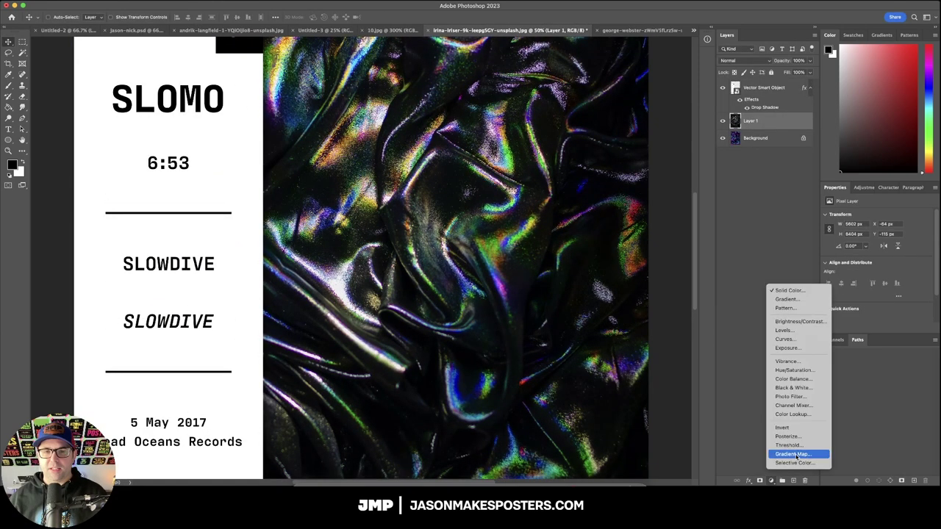
pyautogui.click(794, 454)
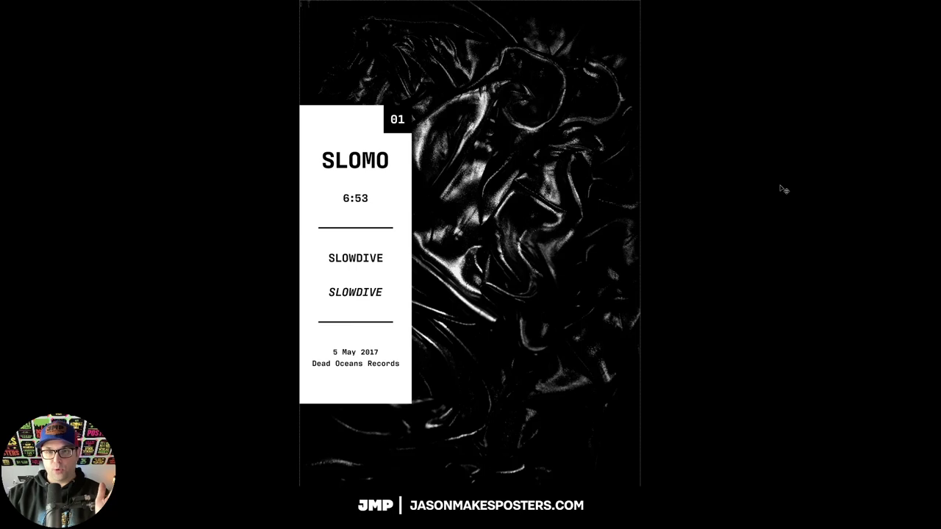
# - Bring up the finished SHE FOUND NOW poster on purple-and-blue foil to compare with SLOMO
pyautogui.hotkey('ctrl', 'Tab')
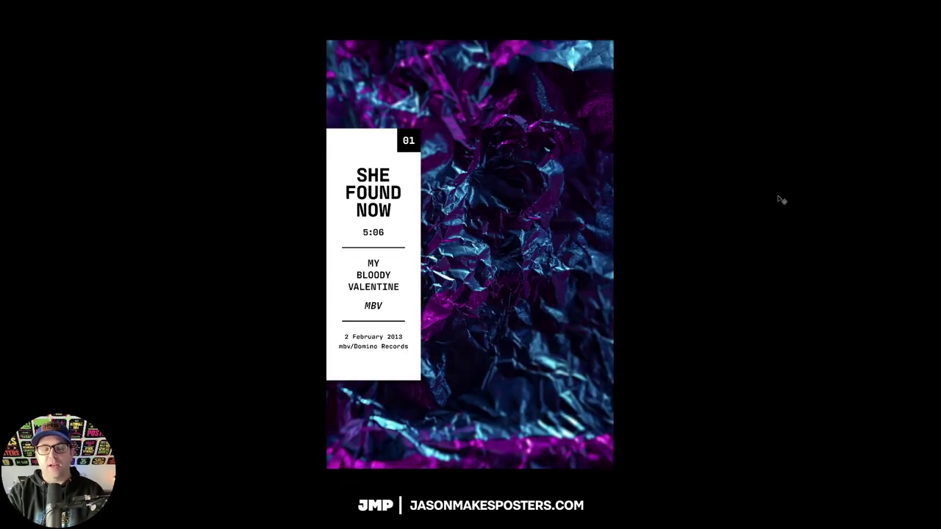